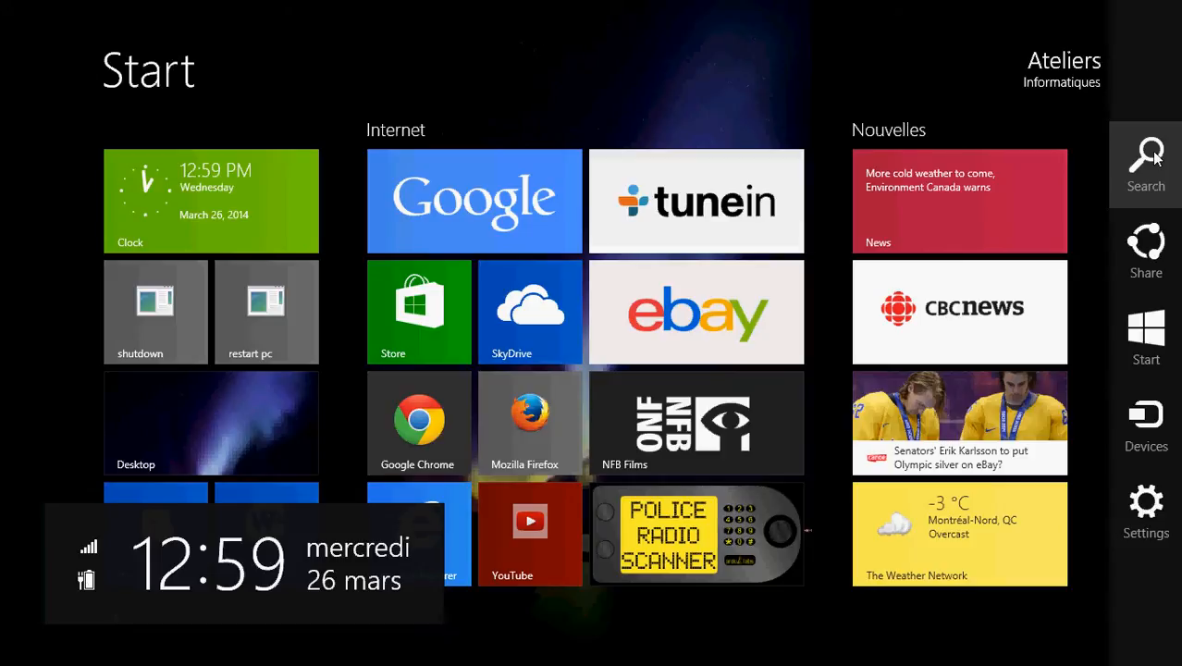
# Search 'primary b' from the Start charm, reopening Search once, to list the primary-button setting.
pyautogui.click(1155, 157)
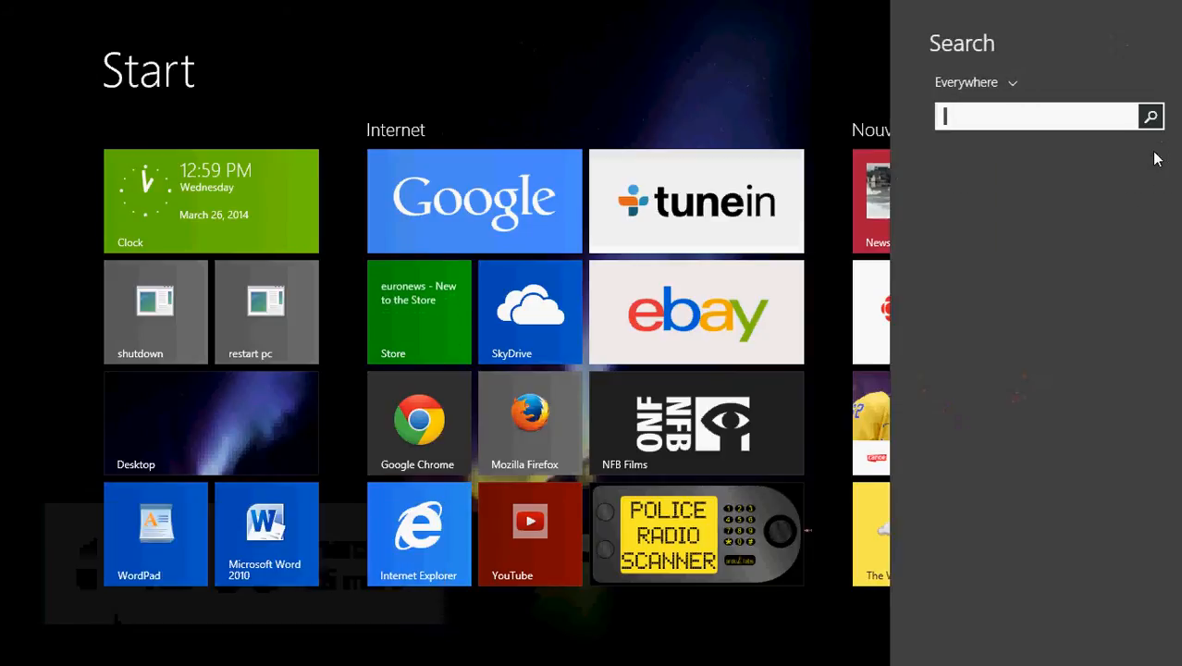
pyautogui.write('p')
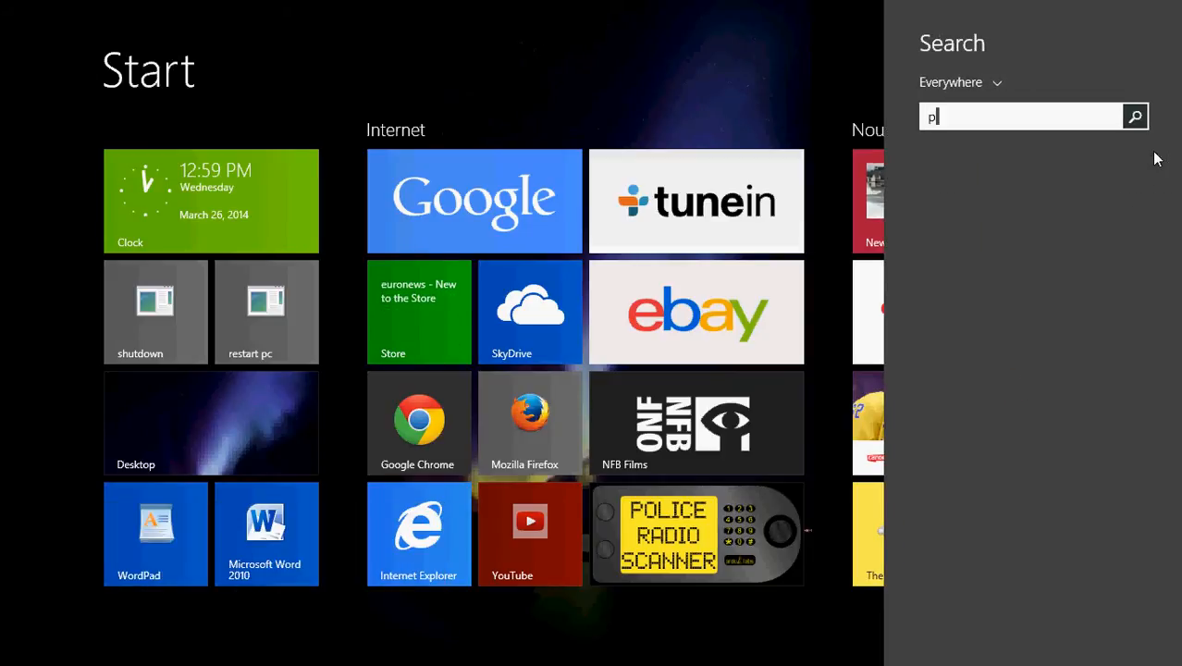
pyautogui.write('rimary bu')
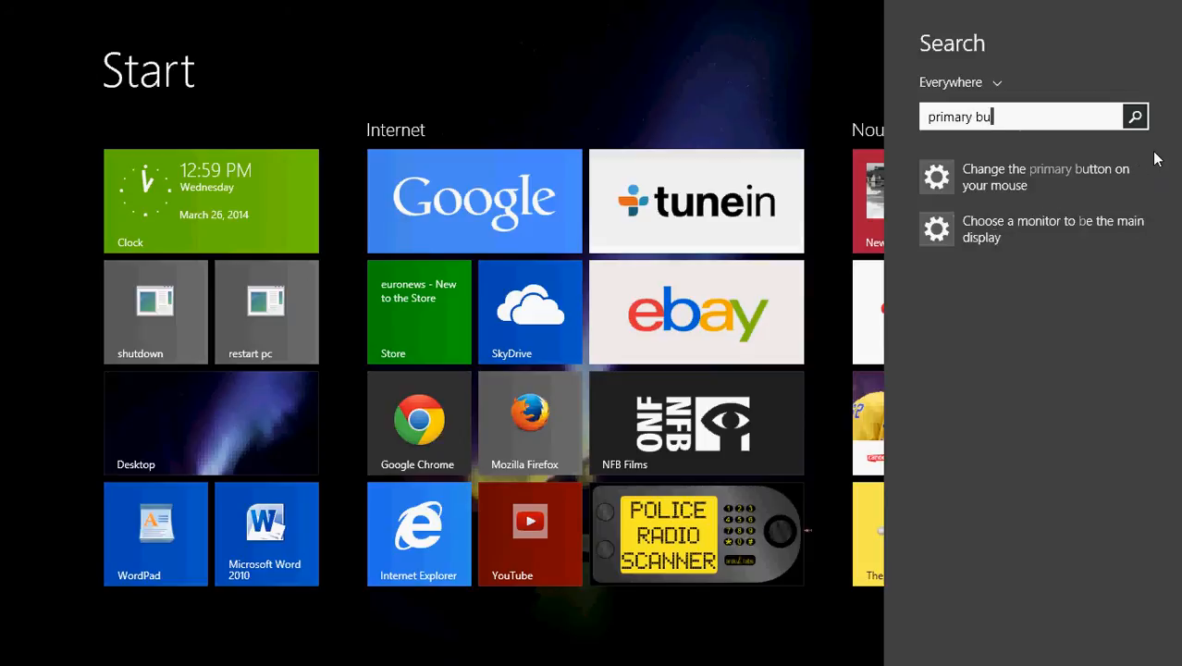
pyautogui.write('tt')
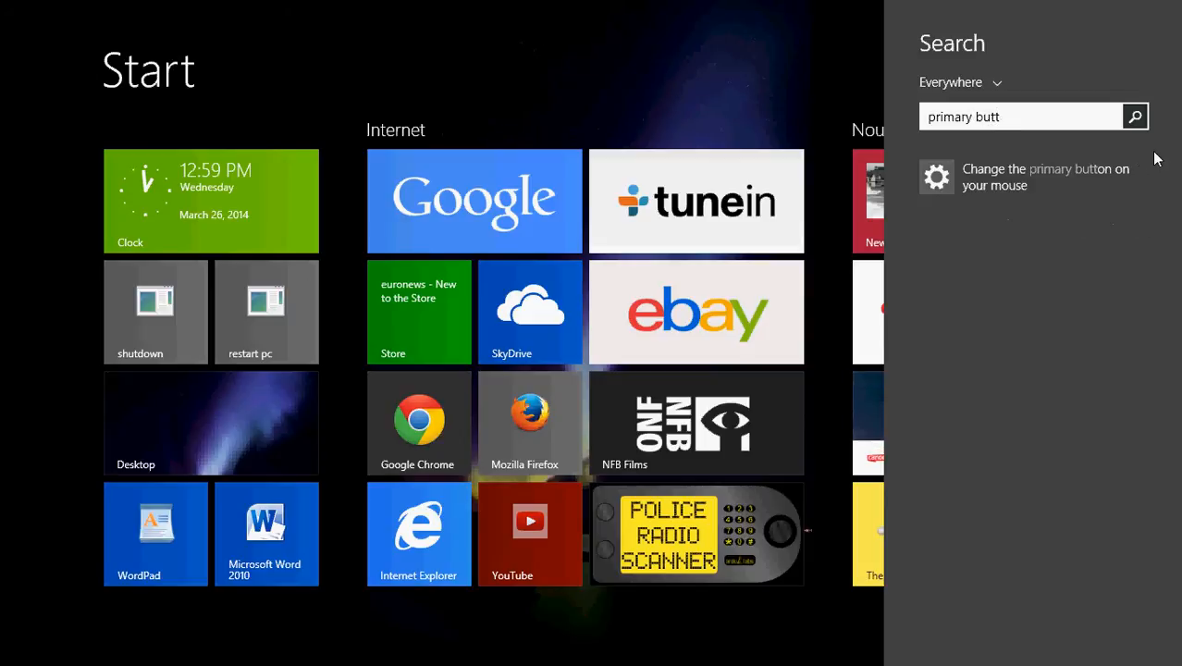
pyautogui.press('Escape')
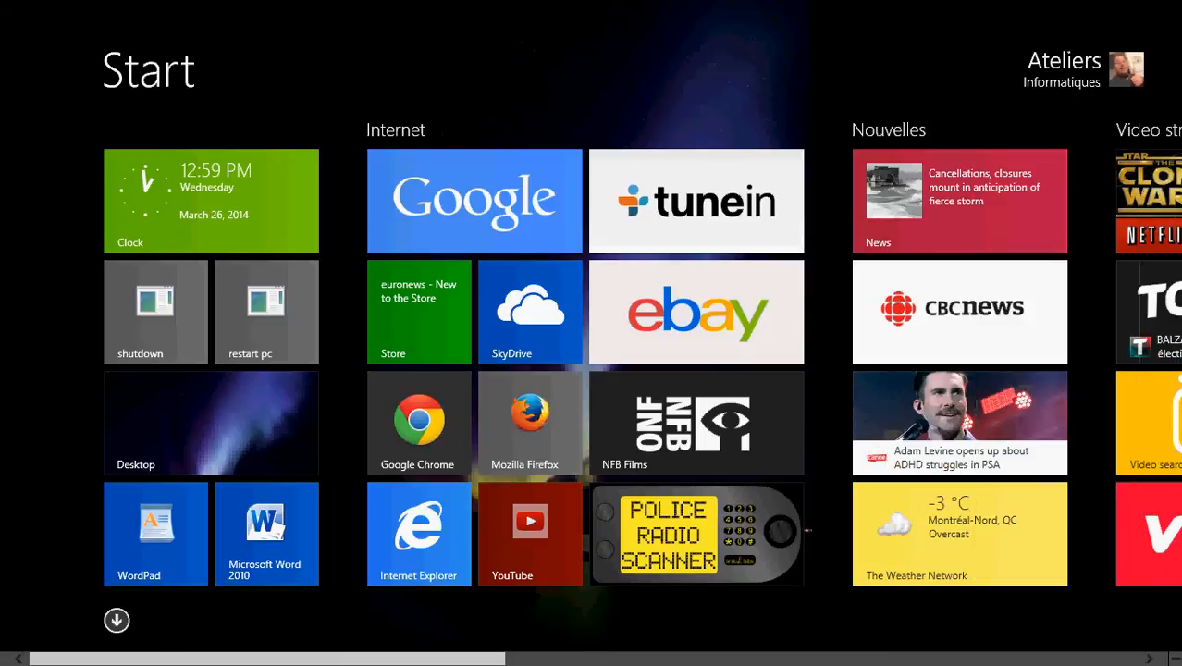
pyautogui.click(1146, 162)
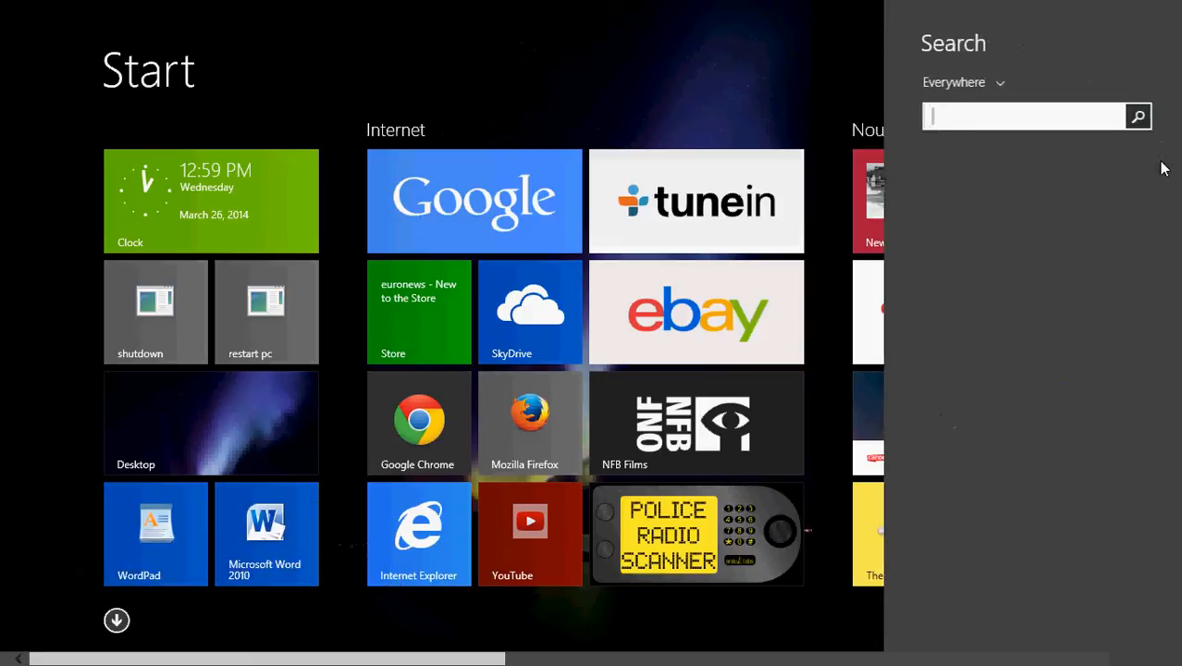
pyautogui.write('primary b')
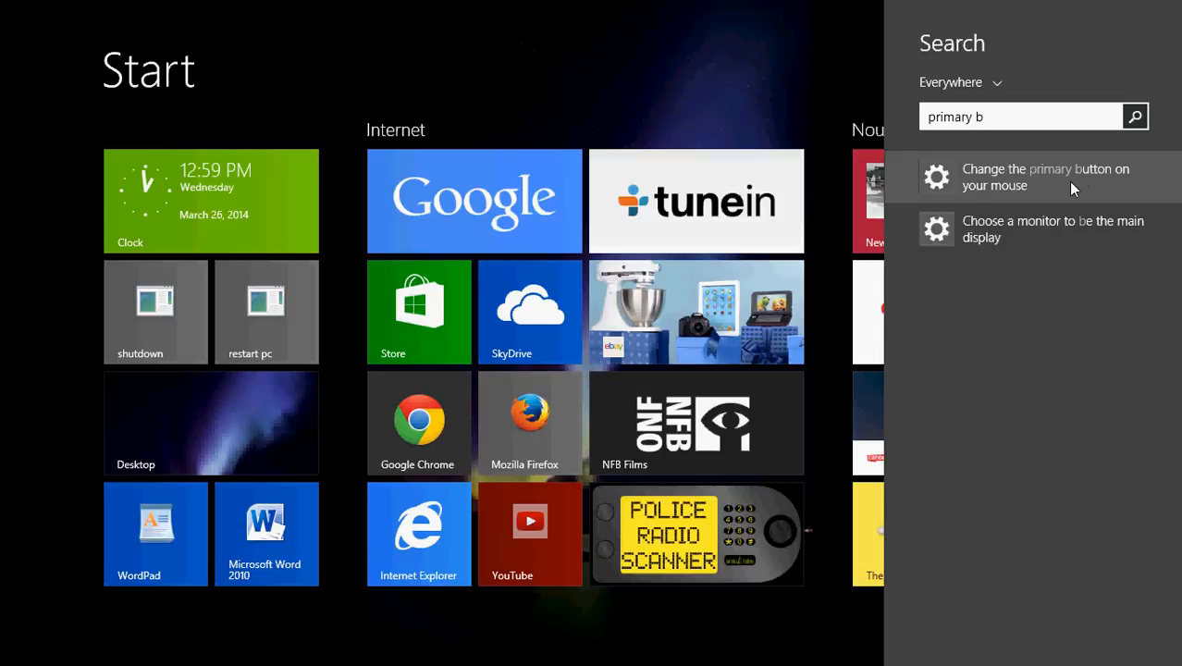
# Go to 'Change the primary button on your mouse' and expand the Left/Right button choices.
pyautogui.click(1071, 187)
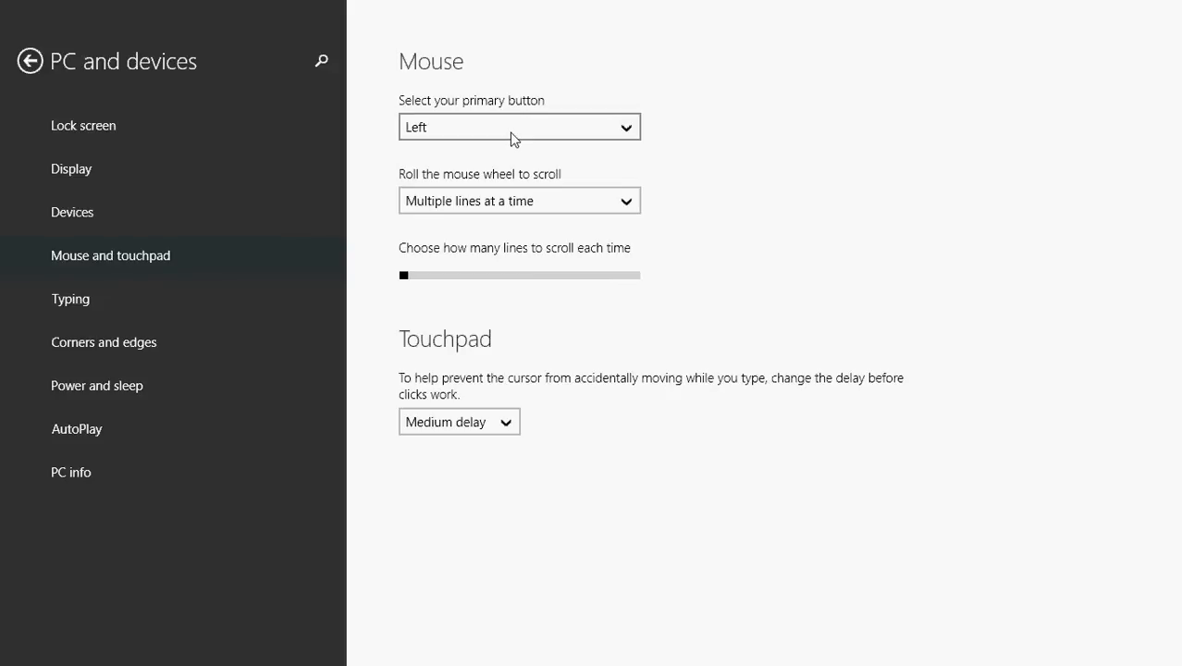
pyautogui.click(511, 137)
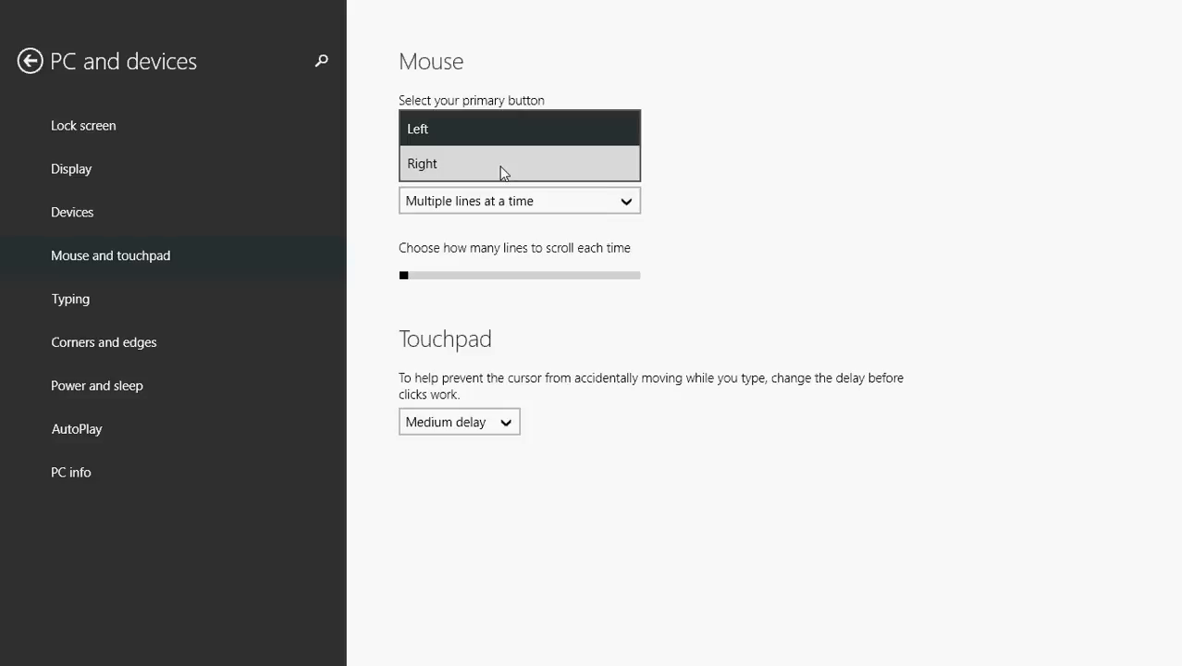
# Keep Left as primary, leave PC settings via Start, and land on the desktop.
pyautogui.click(826, 95)
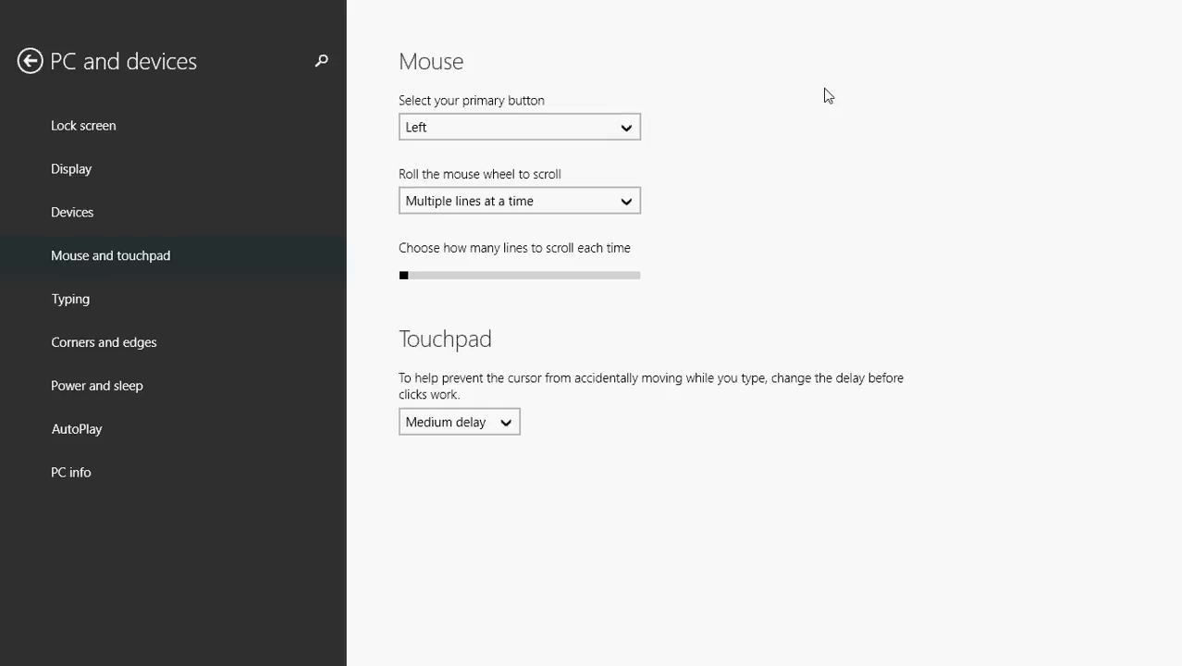
pyautogui.press('super')
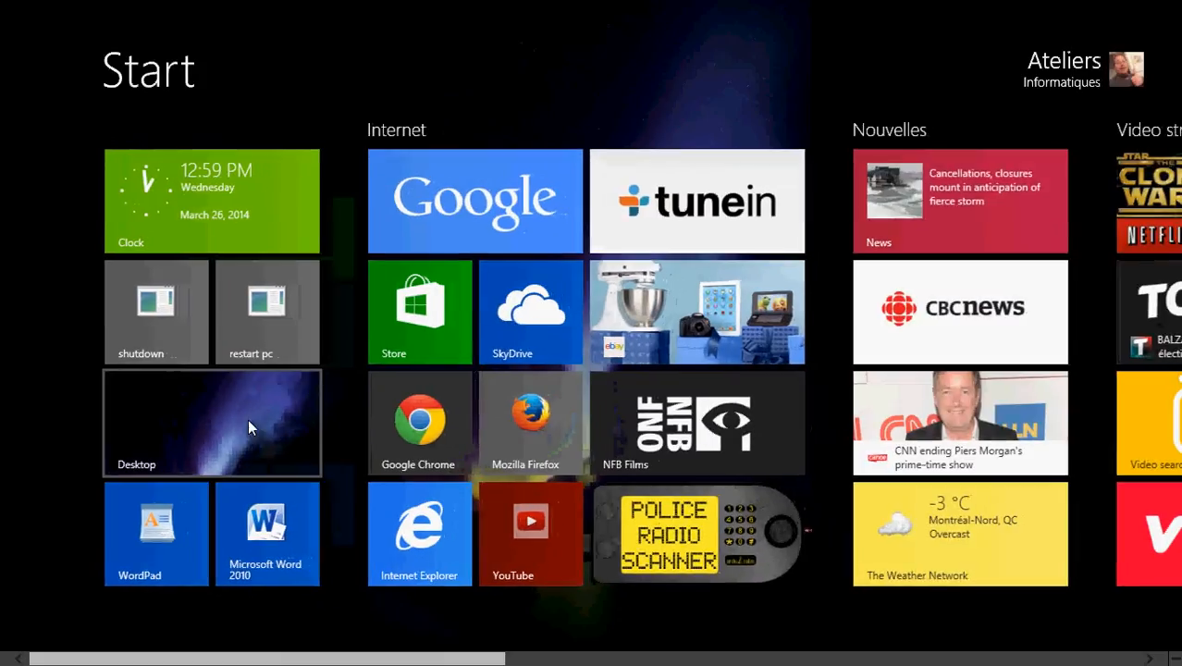
pyautogui.click(253, 457)
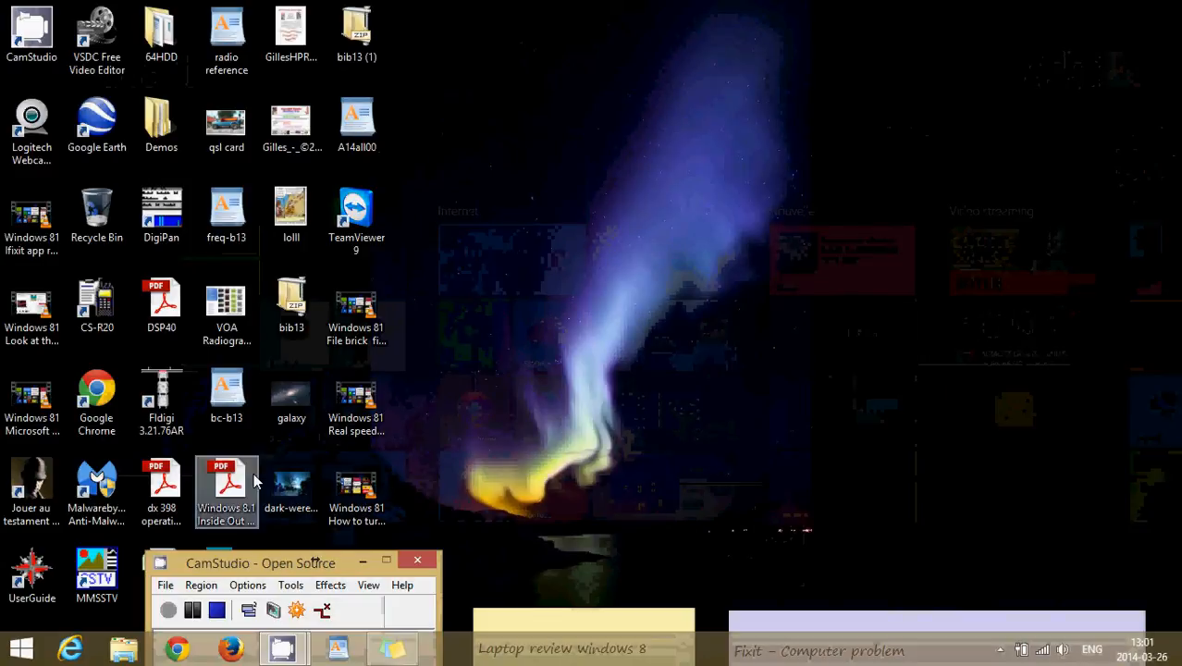